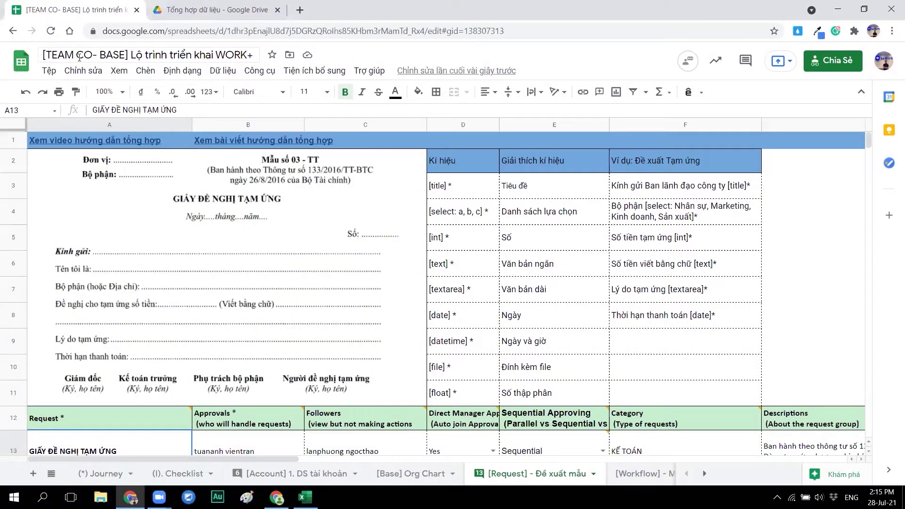
Switch to the request-mau workbook in Excel and look through the ĐỀ XUẤT CHIẾN DỊCH QUẢNG CÁO row up to the Q7 column
key(alt+Tab)
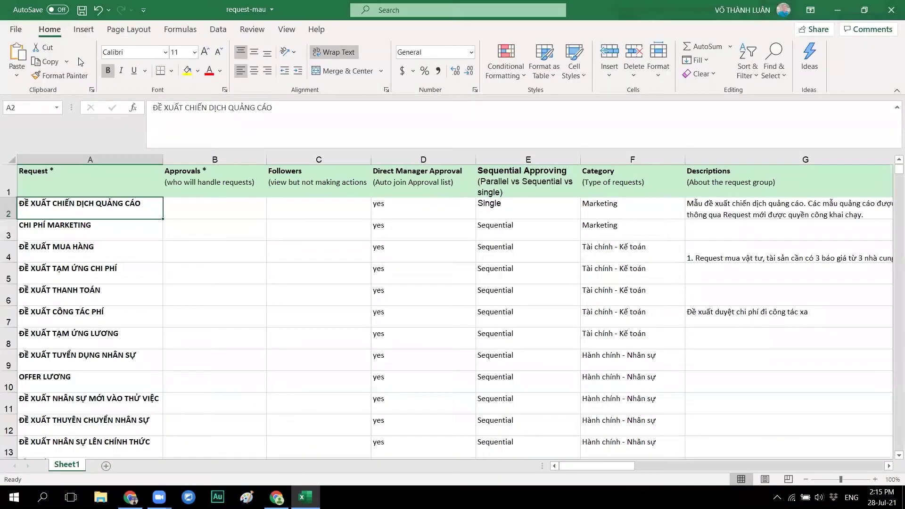
click(7, 204)
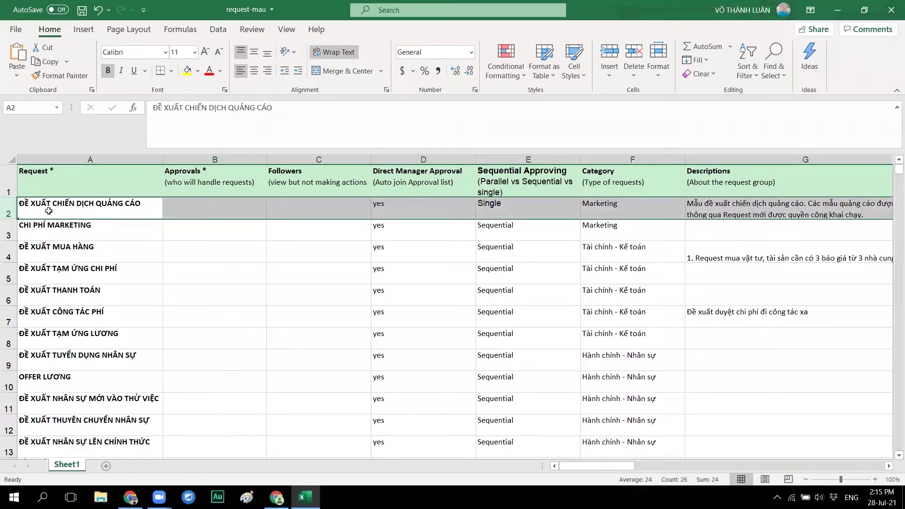
key(Right)
key(Right)
key(Right)
key(Right)
key(Right)
key(Right)
key(Right)
key(Right)
key(Right)
key(Right)
key(Right)
key(Right)
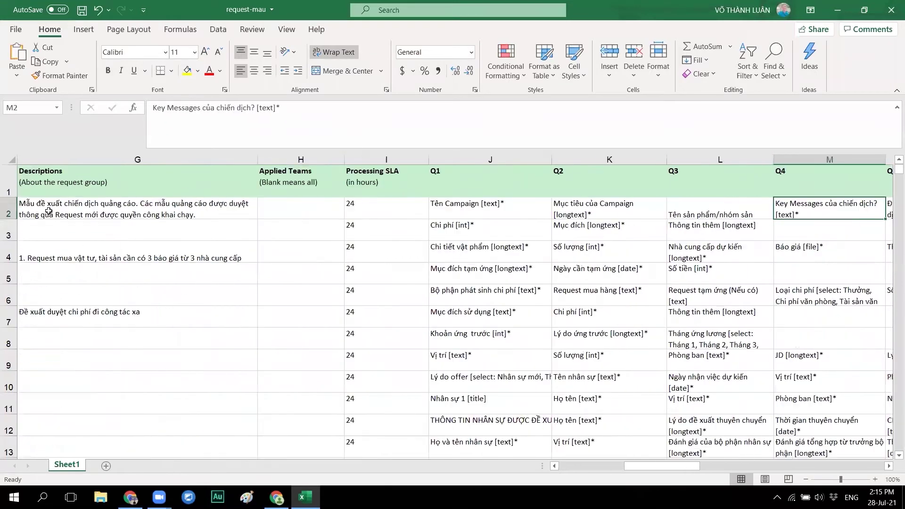
key(Right)
key(Right)
key(Right)
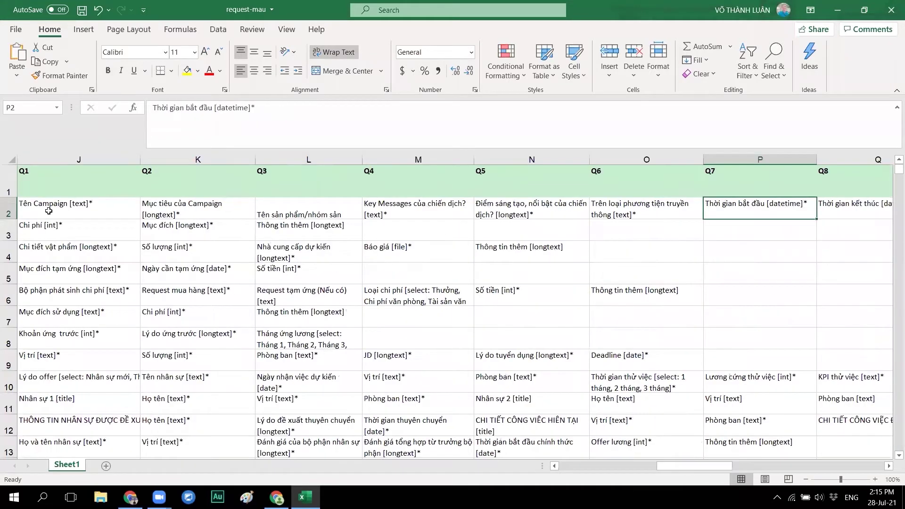
key(Home)
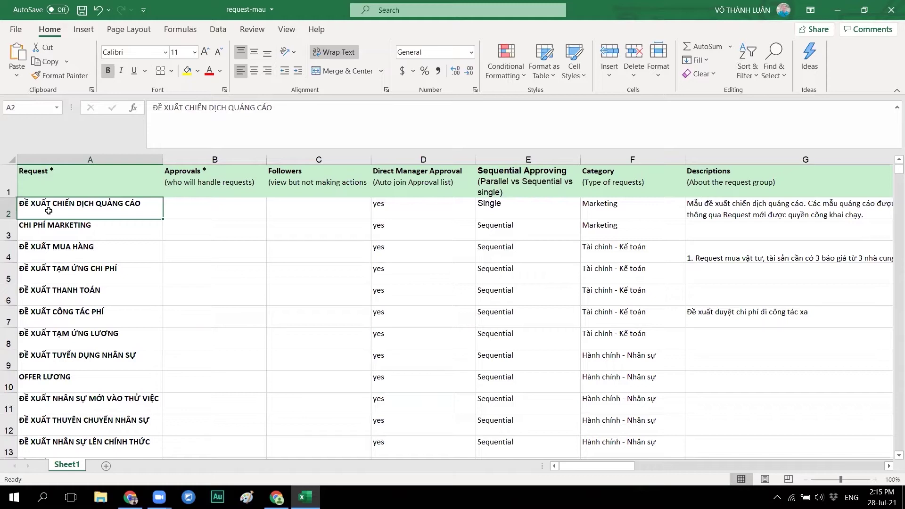
Switch to Base Request, search the request types for "tạm ứng" and open a new GIẤY ĐỀ NGHỊ TẠM ỨNG form
key(alt+Tab)
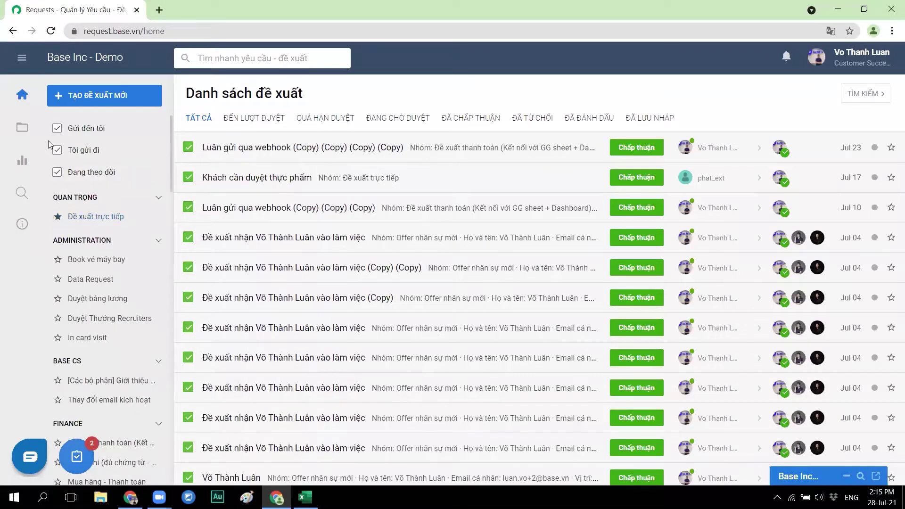
click(75, 100)
text(ta)
text(m ứng)
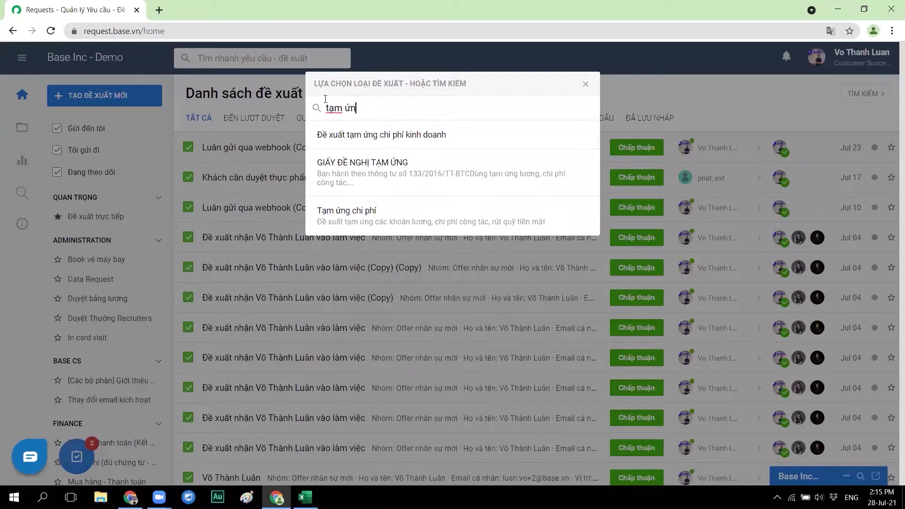
click(374, 156)
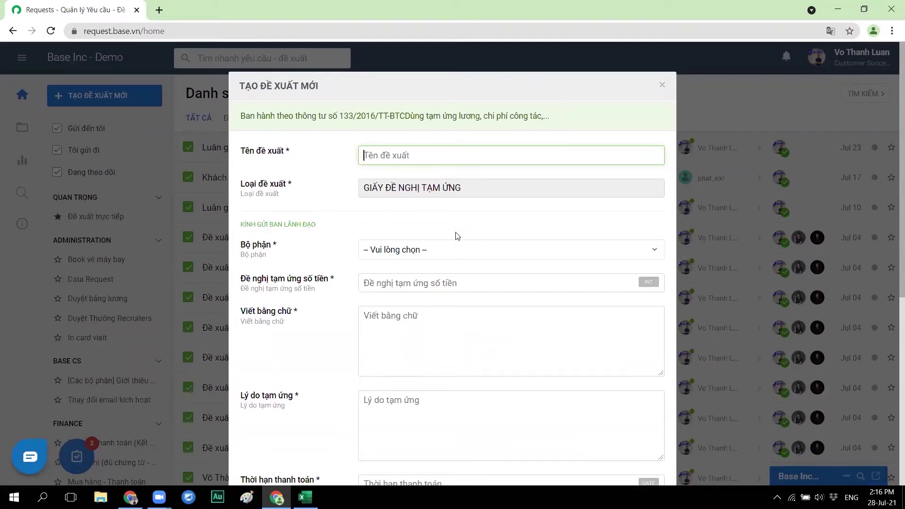
Switch to the Google Sheets template and review the Request, Approvals and Followers columns with their header notes for GIẤY ĐỀ NGHỊ TẠM ỨNG
key(alt+Tab)
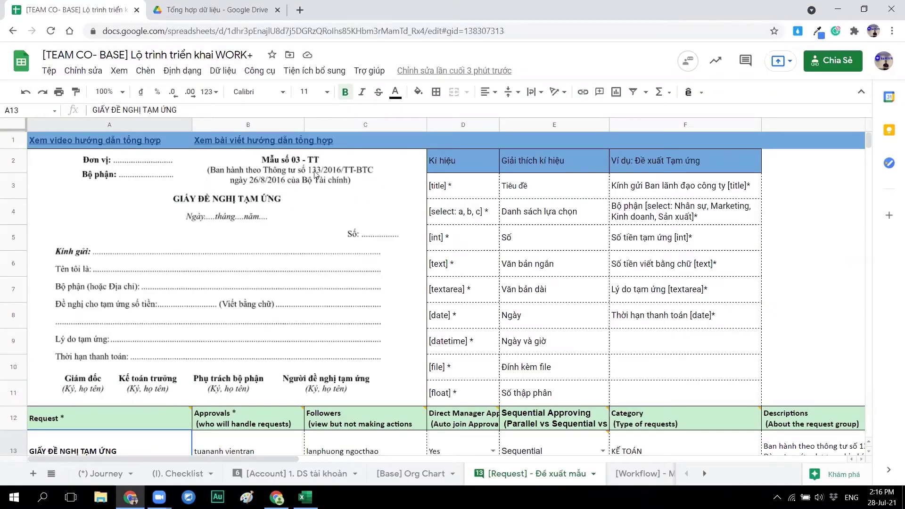
scroll(229, 203, down, 1)
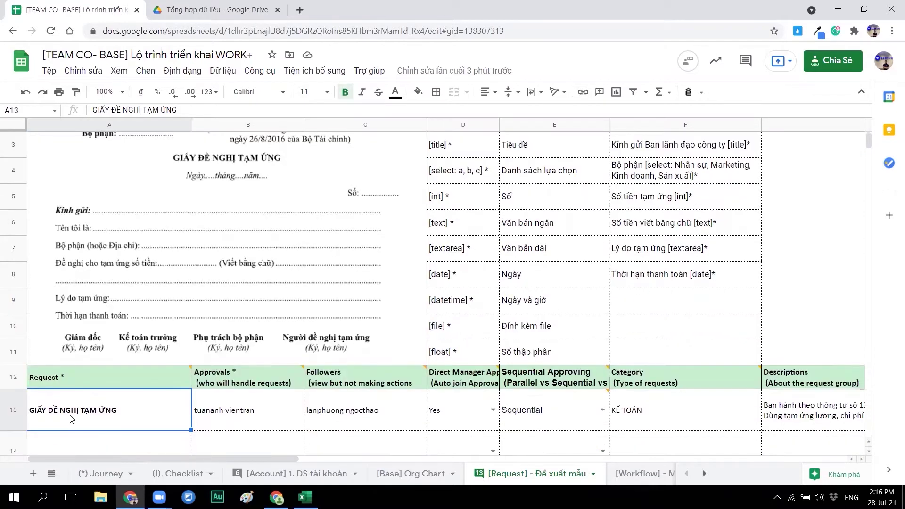
click(12, 379)
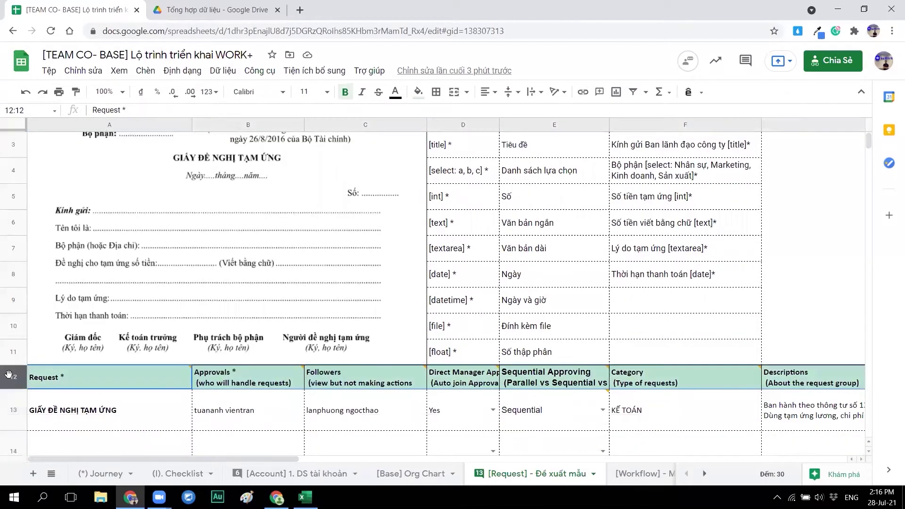
click(83, 375)
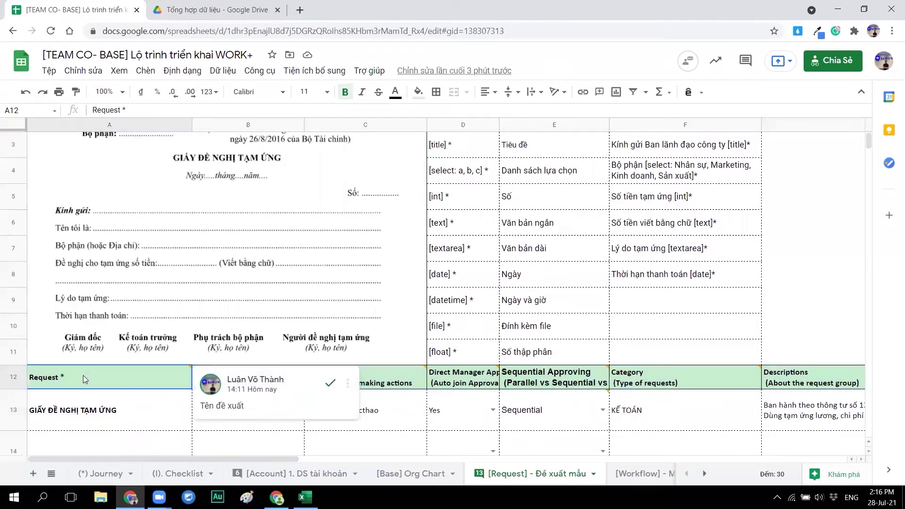
click(89, 414)
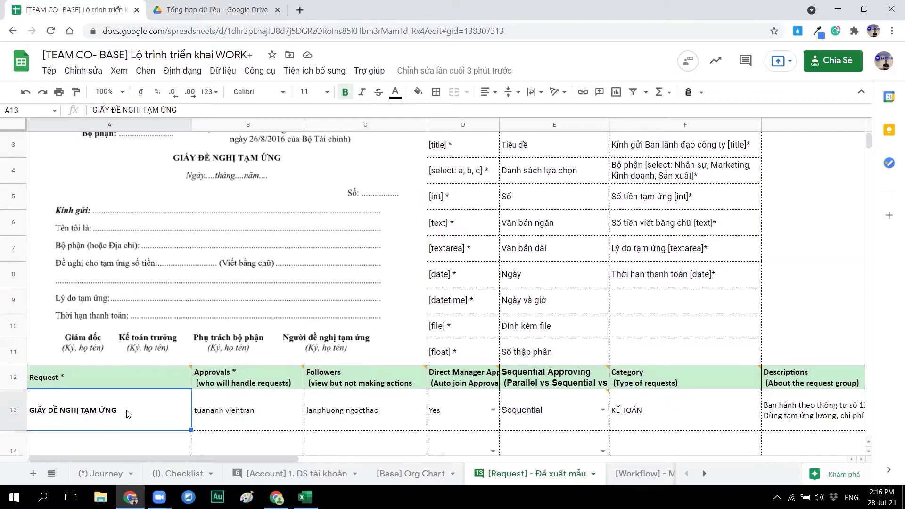
mouse_move(229, 382)
click(329, 418)
mouse_move(346, 386)
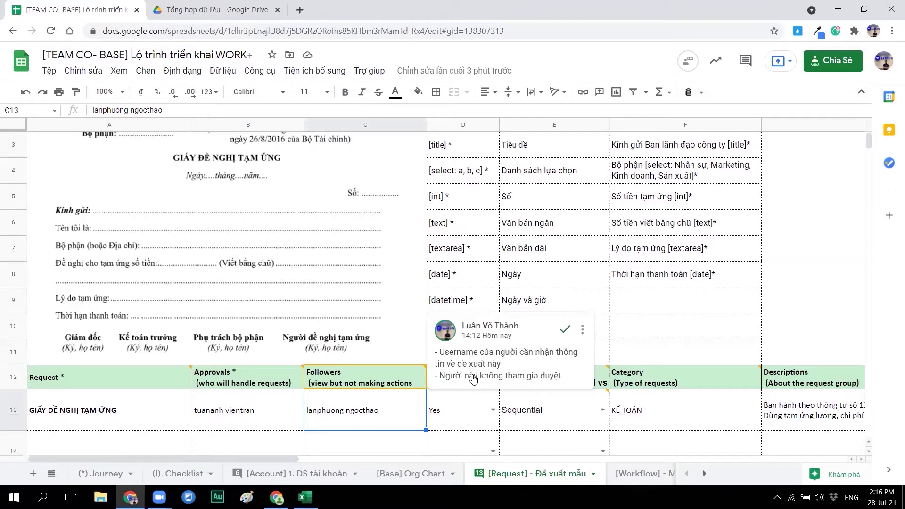
Check the Direct Manager Approval cell, then the Sequential Approving header note and the approval options available in E13
click(460, 410)
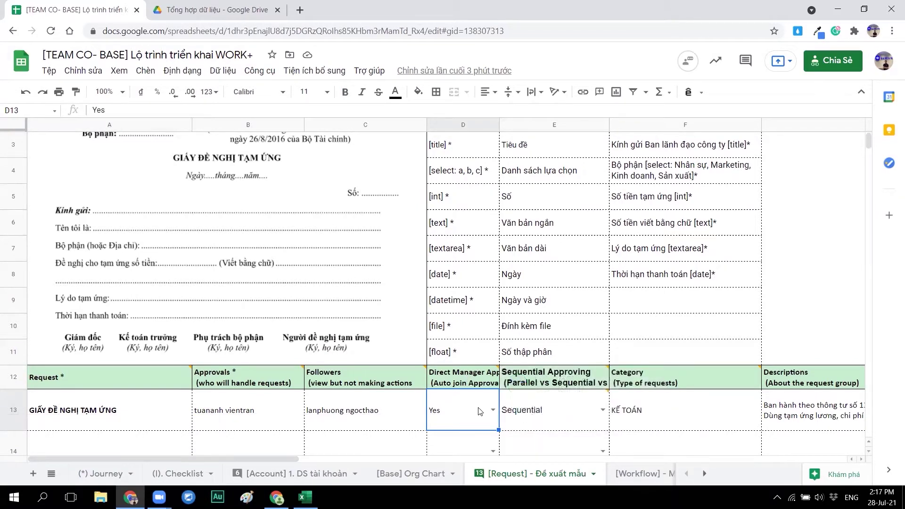
click(531, 404)
click(540, 382)
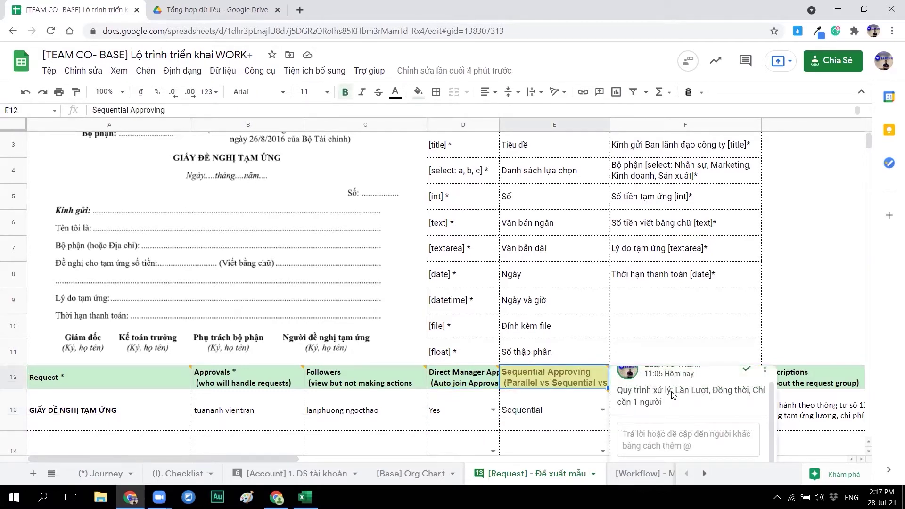
click(602, 411)
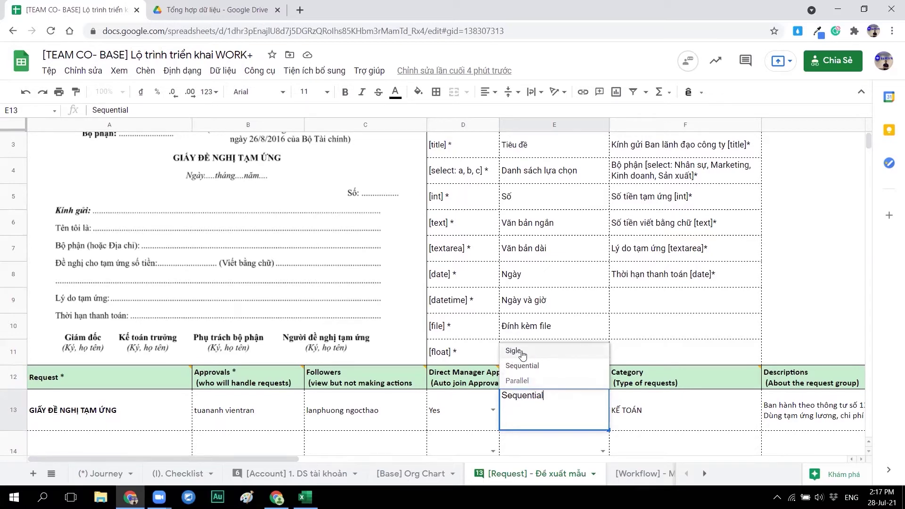
Read the note on the Category header and check the category entered in row 13
click(665, 409)
scroll(665, 283, down, 2)
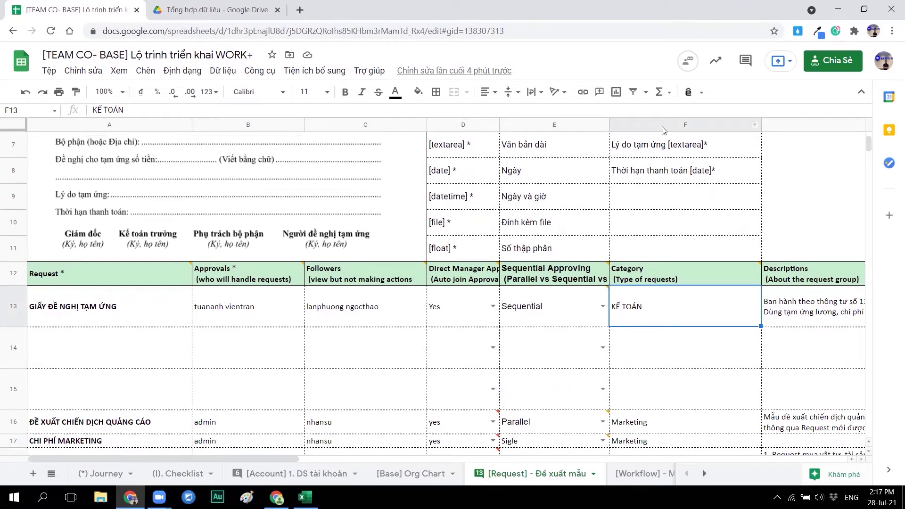
click(639, 277)
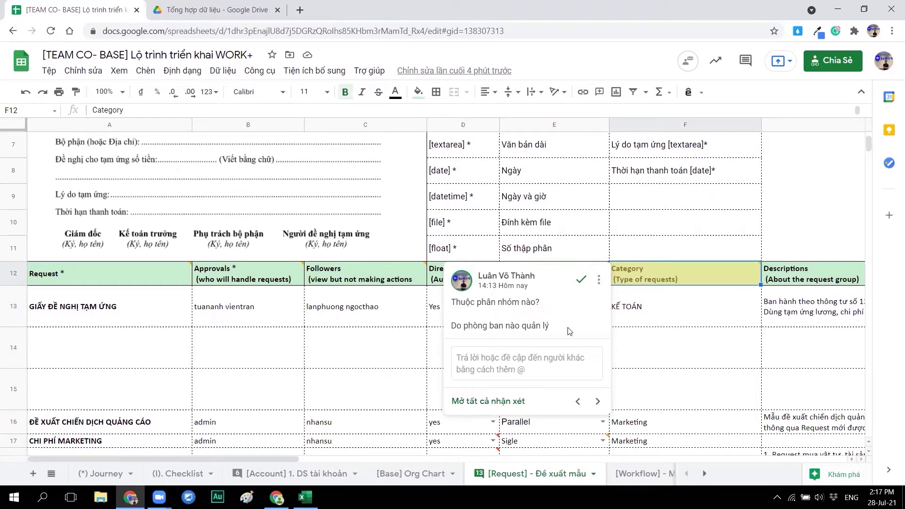
click(688, 308)
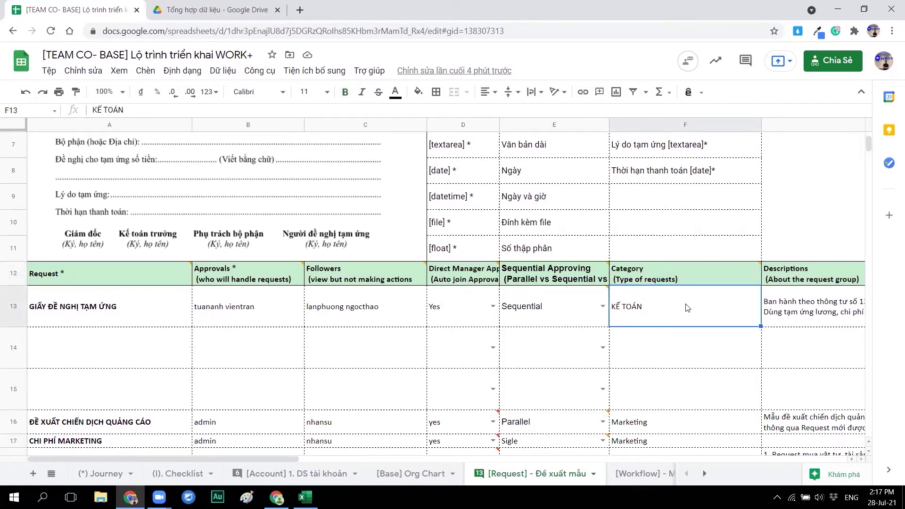
Review the Descriptions, Applied Teams and Processing SLA columns of row 13 along with their header notes
key(Right)
key(Right)
mouse_move(574, 278)
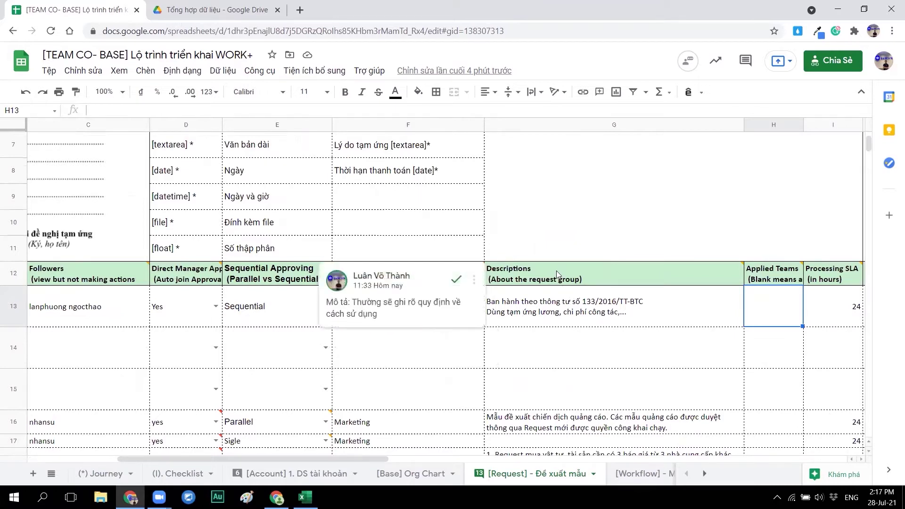
mouse_move(772, 276)
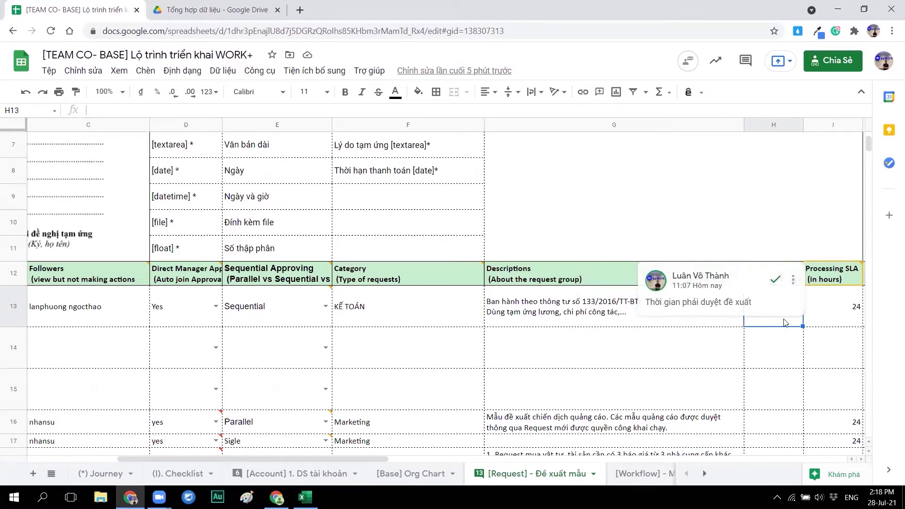
key(Right)
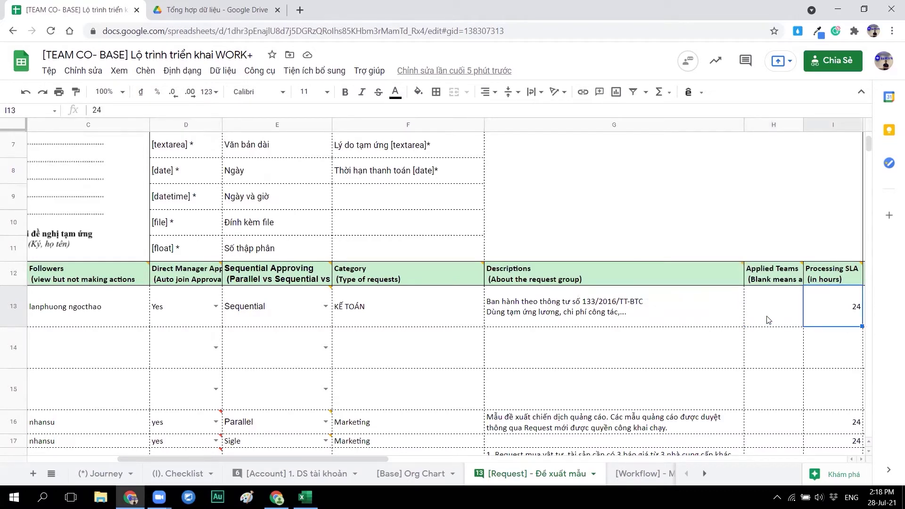
mouse_move(817, 276)
Go through the form-field columns of row 13 from Q1 to Q9
key(Right)
key(Right)
key(Right)
key(Right)
key(Right)
key(Right)
key(Right)
key(Right)
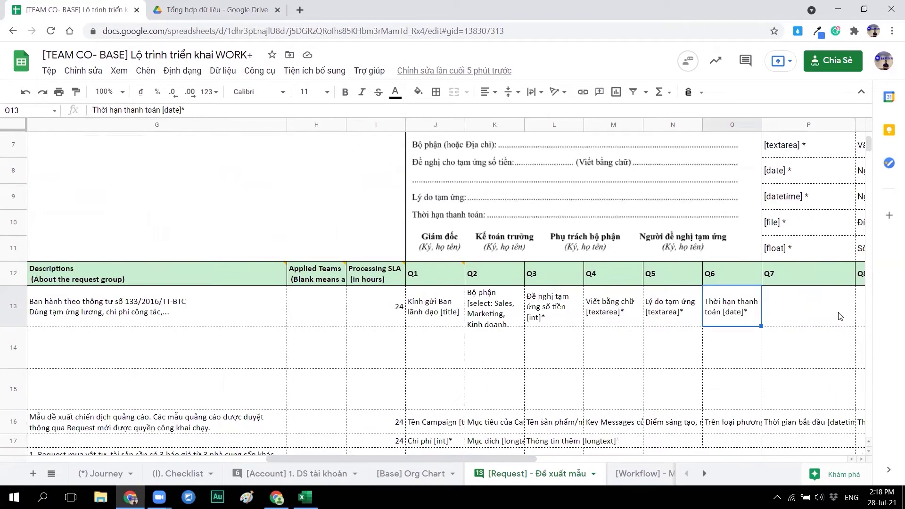
key(Right)
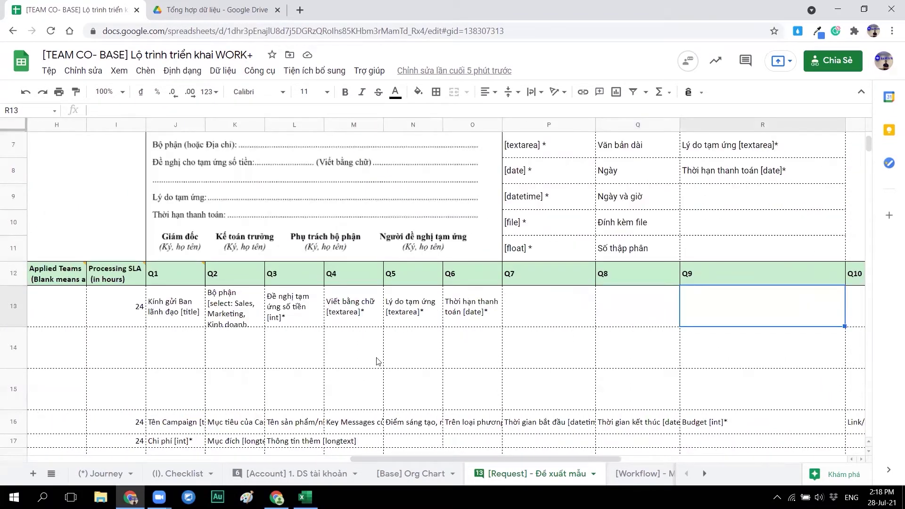
Read the Q1 header note and examine the [title] and [select: a, b, c] symbols with their examples in the symbol table
scroll(342, 358, up, 2)
scroll(342, 358, up, 2)
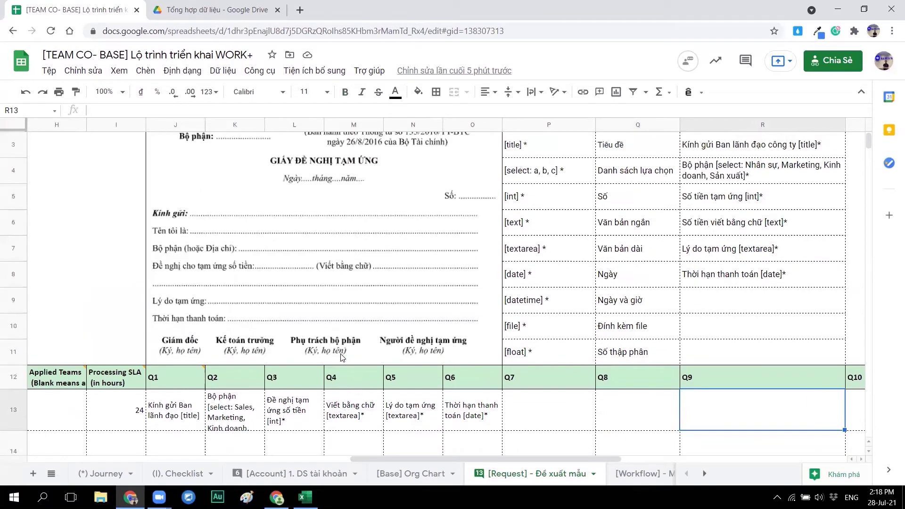
click(174, 371)
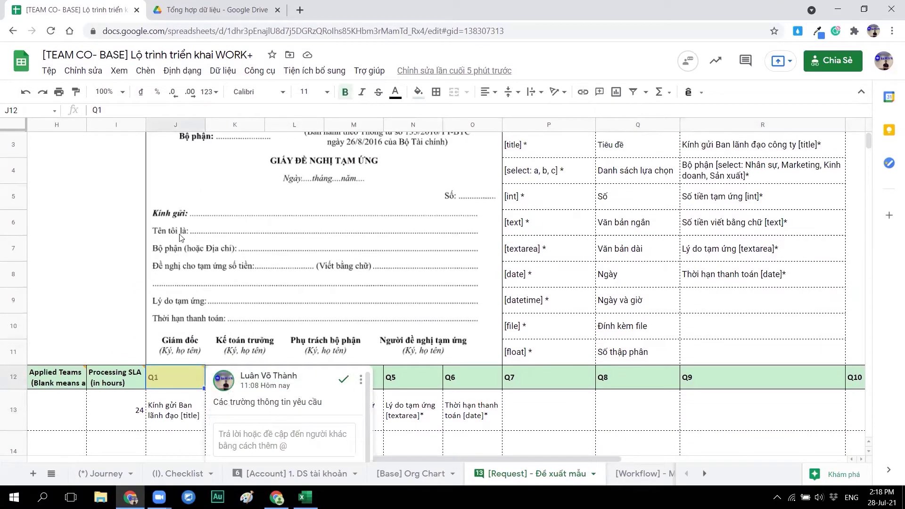
scroll(184, 259, up, 1)
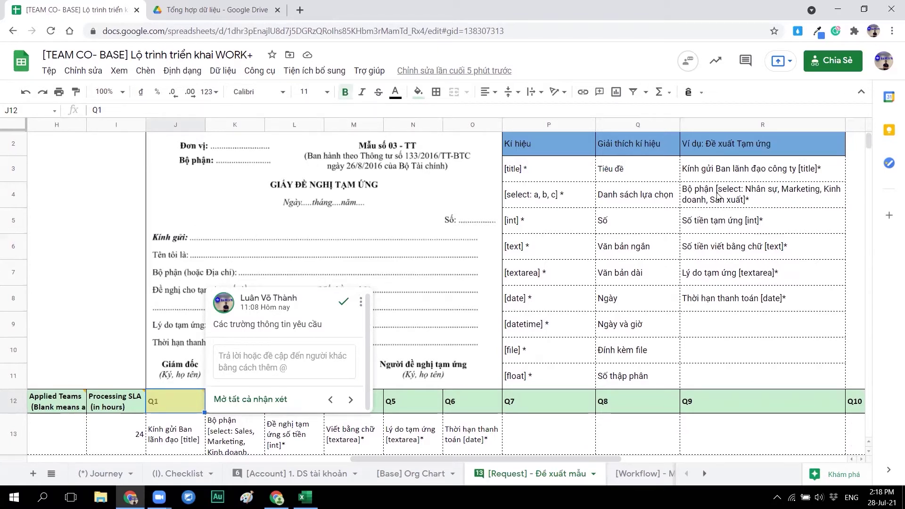
click(548, 173)
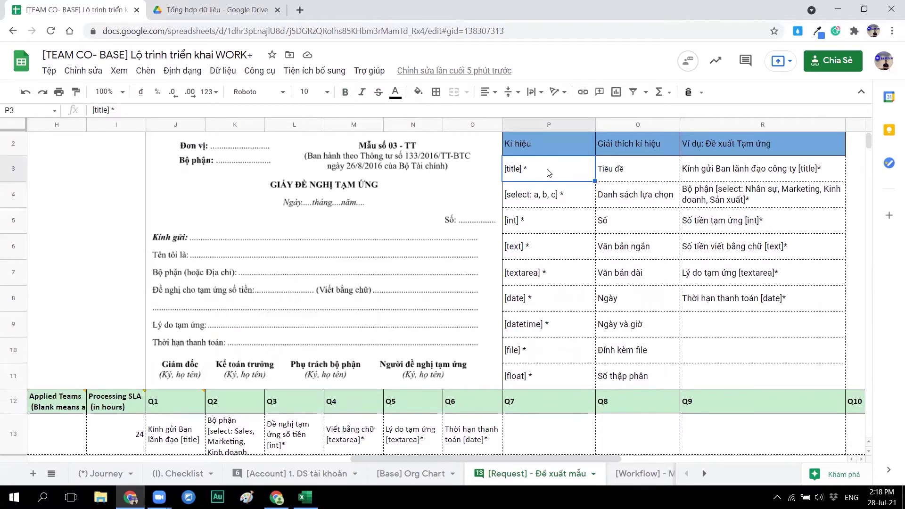
click(762, 173)
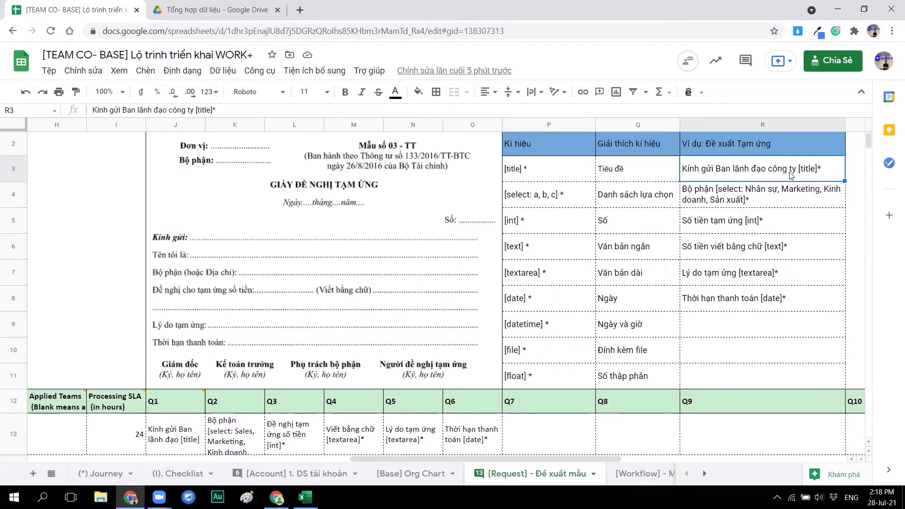
click(161, 440)
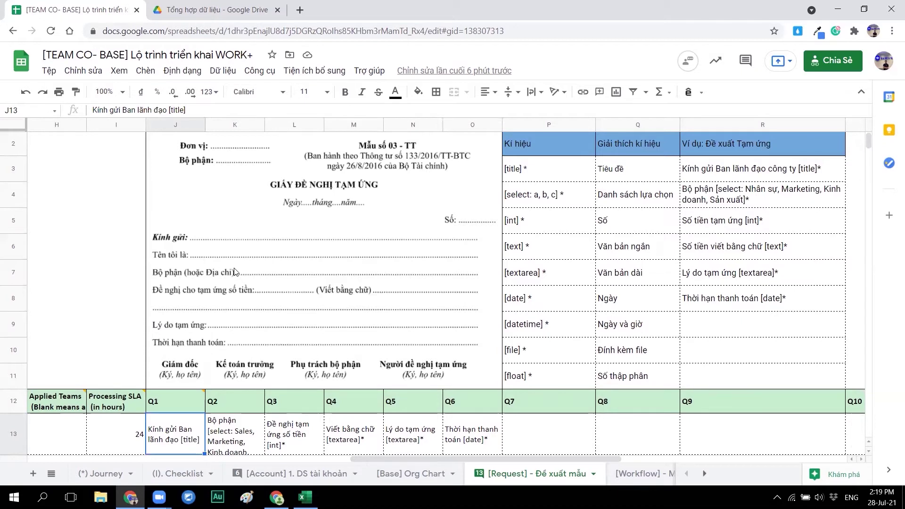
click(545, 201)
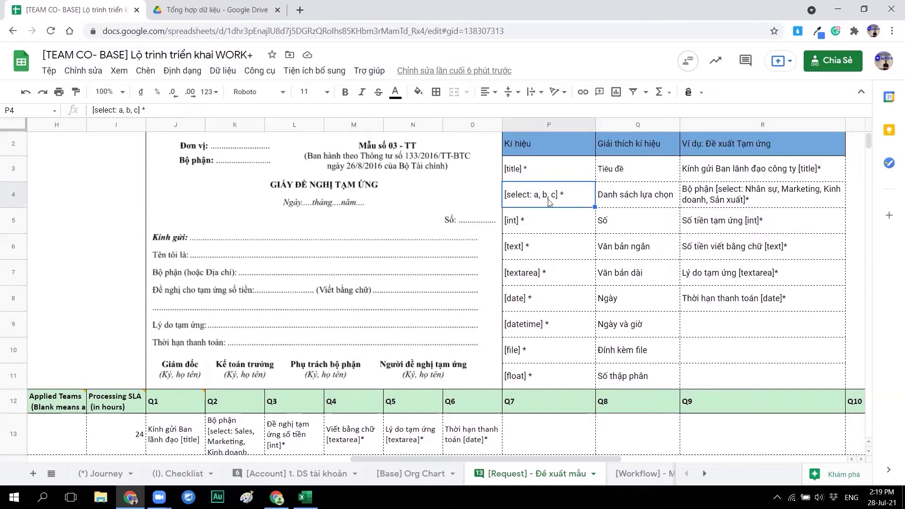
click(697, 197)
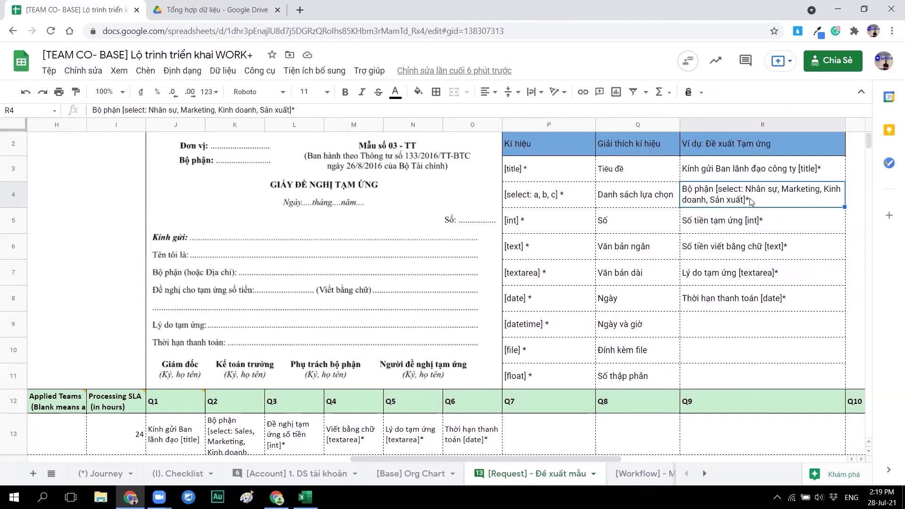
Check the required-field asterisks on Đề nghị tạm ứng số tiền and Bộ phận in the Base Request form, and return to the Google Sheets template
key(alt+Tab)
drag(330, 277, 343, 282)
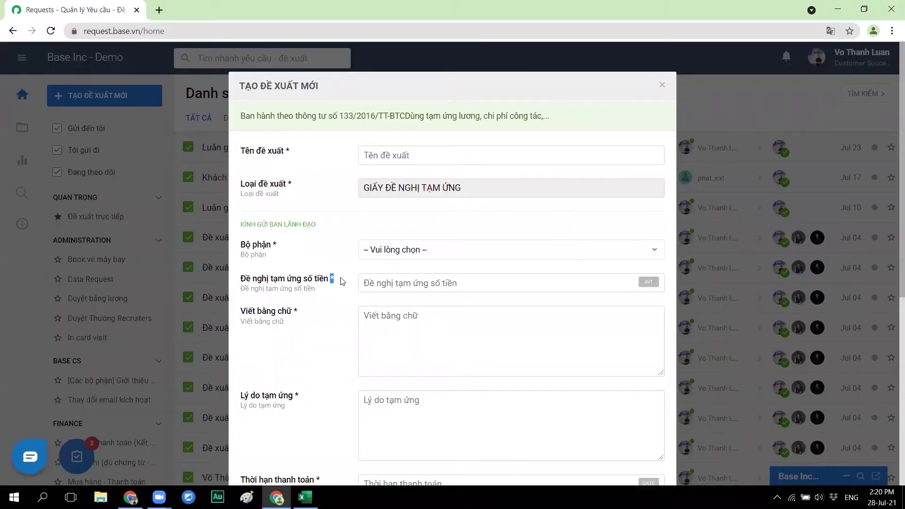
click(343, 281)
drag(272, 243, 281, 246)
key(alt+Tab)
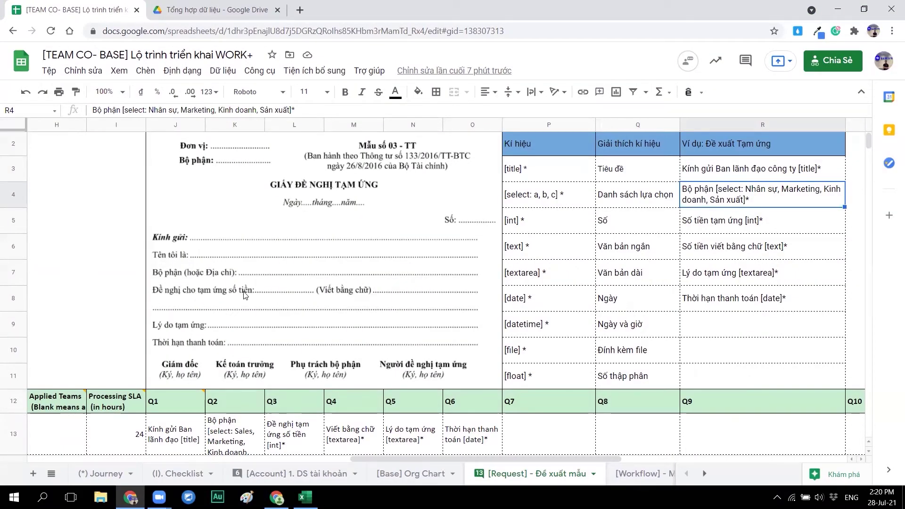
Review the [int] symbol and its example, and enter 2,000,000 as the Đề nghị tạm ứng số tiền in the Base Request form
click(539, 225)
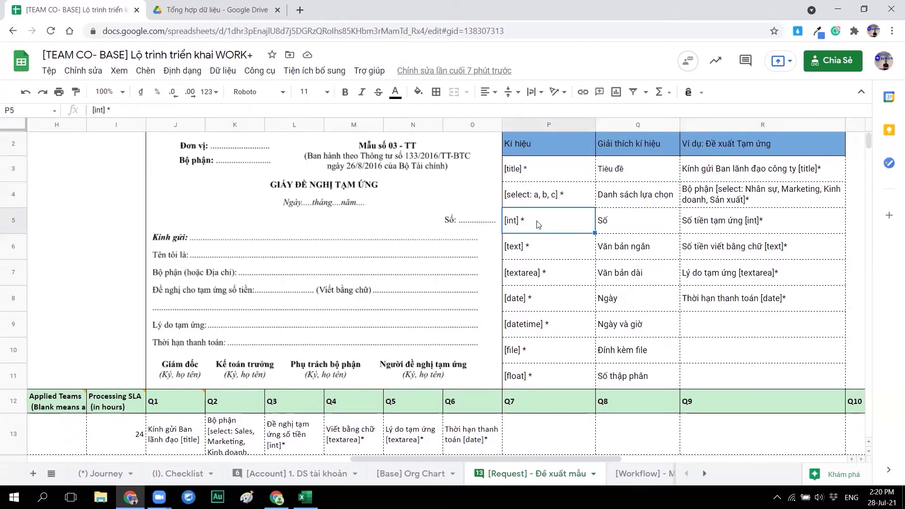
click(703, 227)
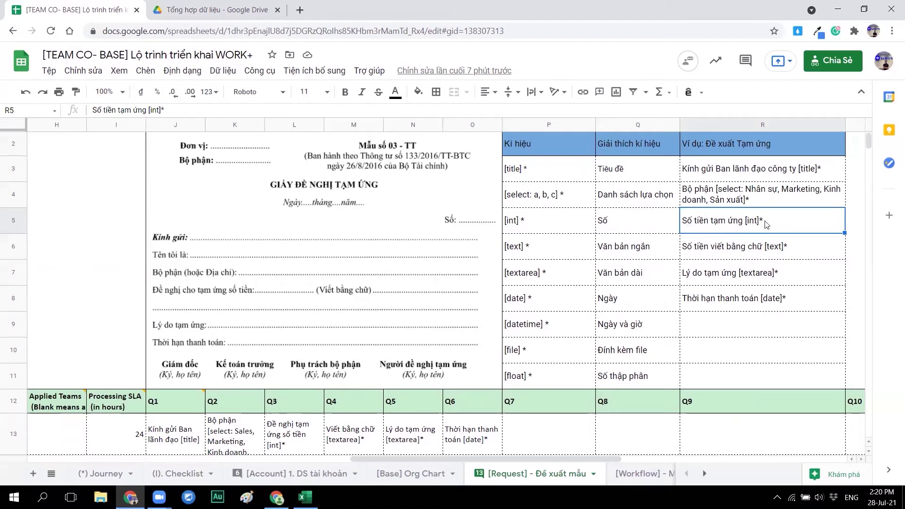
key(alt+Tab)
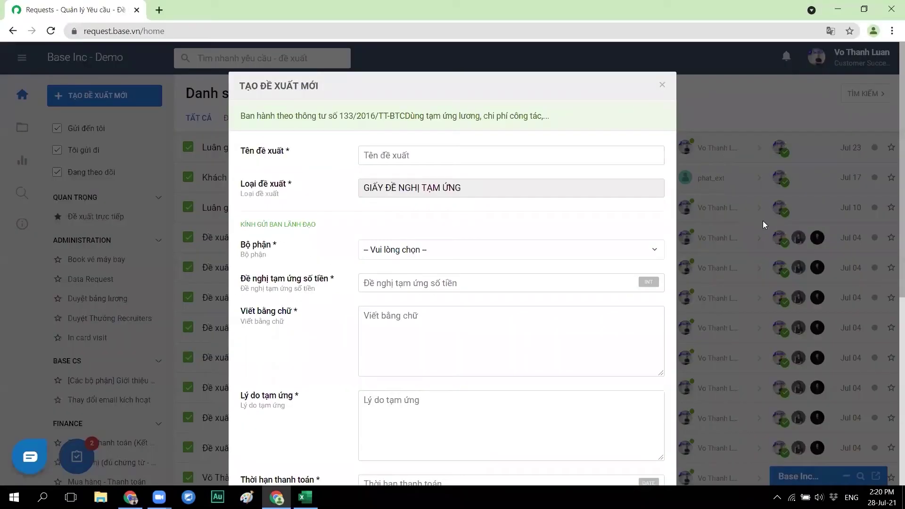
click(365, 283)
click(507, 284)
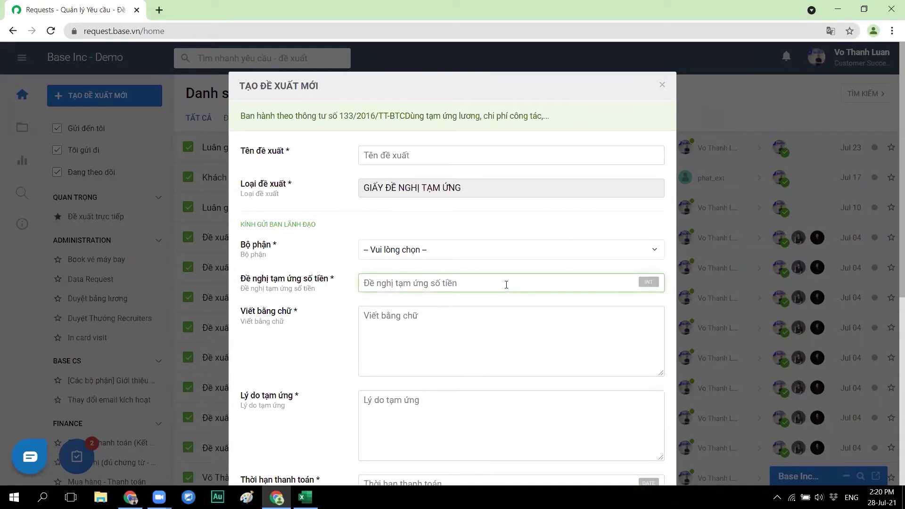
text(2000000)
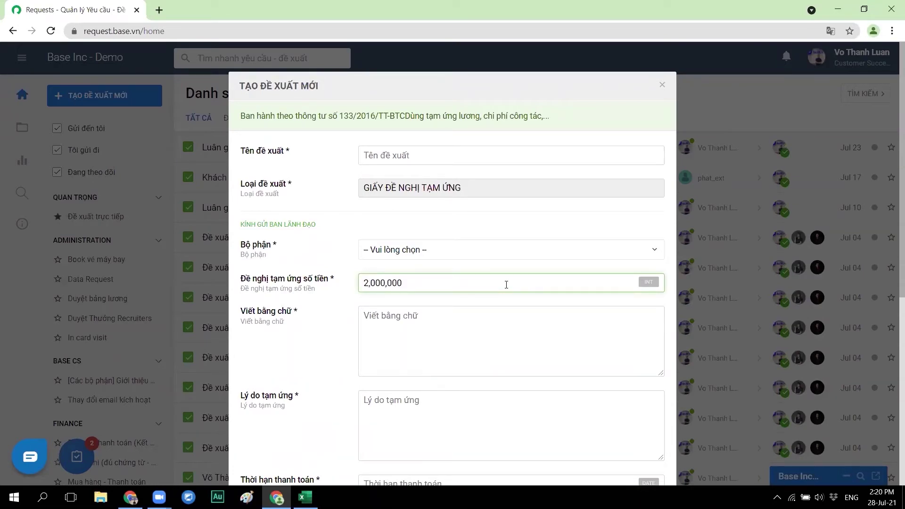
Return to the Google Sheets template and change the Q4 entry in row 13 to "Viết bằng chữ [text]*"
key(alt+Tab)
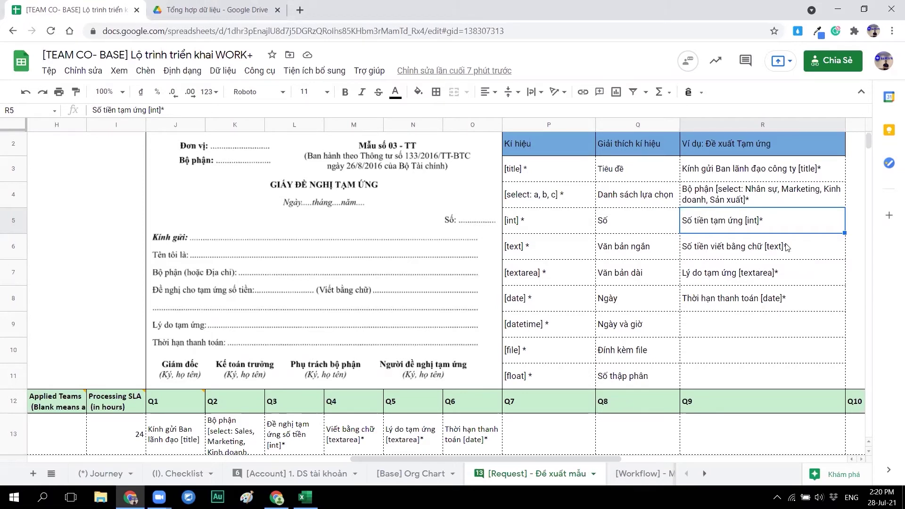
click(349, 443)
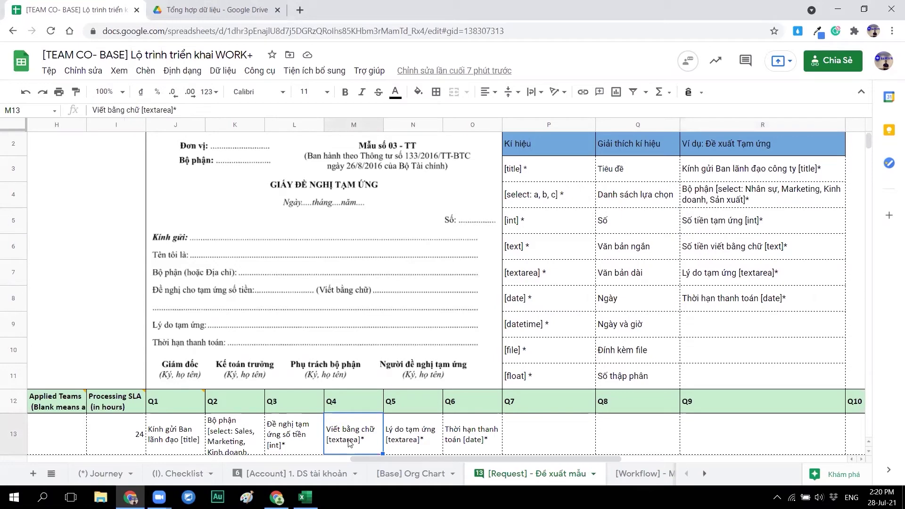
double_click(349, 443)
key(BackSpace)
key(BackSpace)
key(BackSpace)
key(BackSpace)
key(Return)
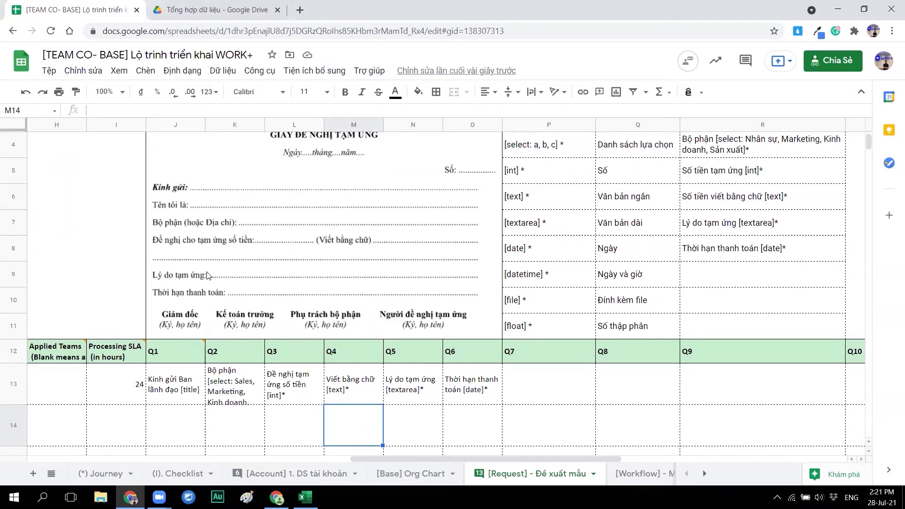
Examine the [textarea] and [date] symbols with their Lý do tạm ứng and Thời hạn thanh toán examples in the symbol table
click(535, 230)
scroll(535, 230, up, 2)
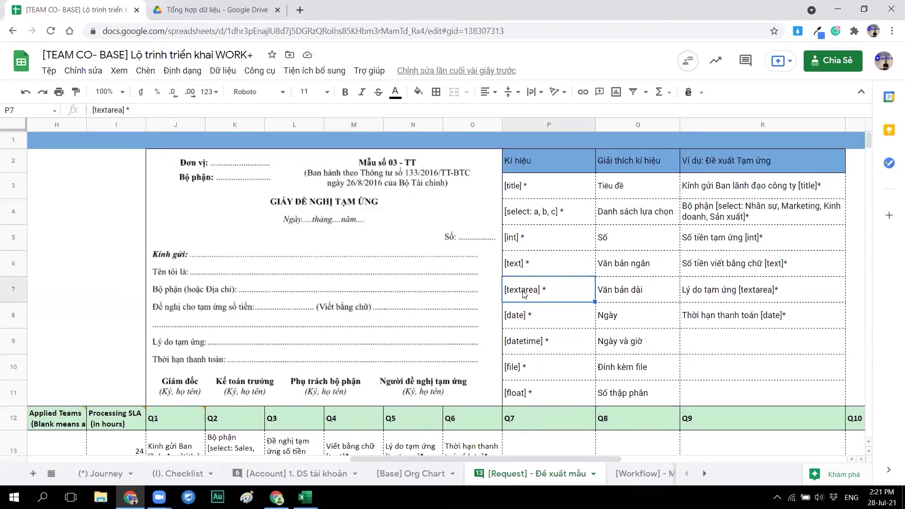
click(694, 296)
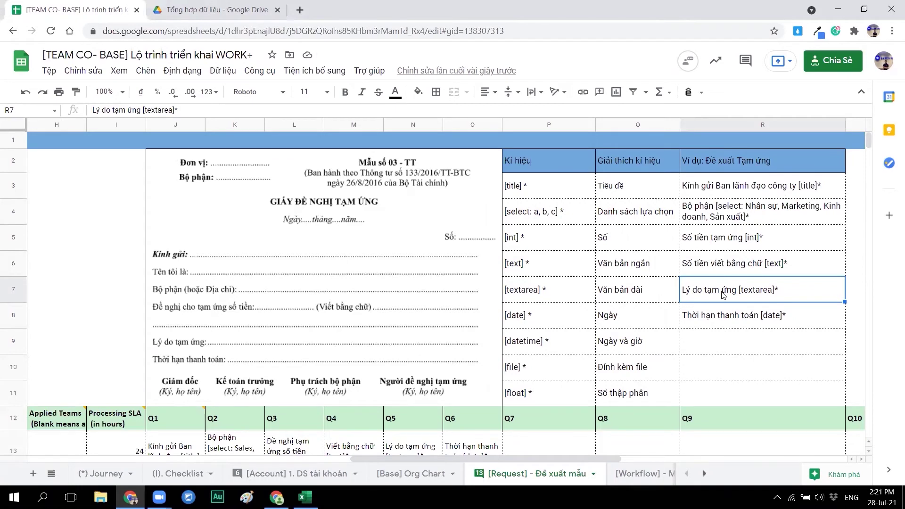
scroll(723, 295, down, 1)
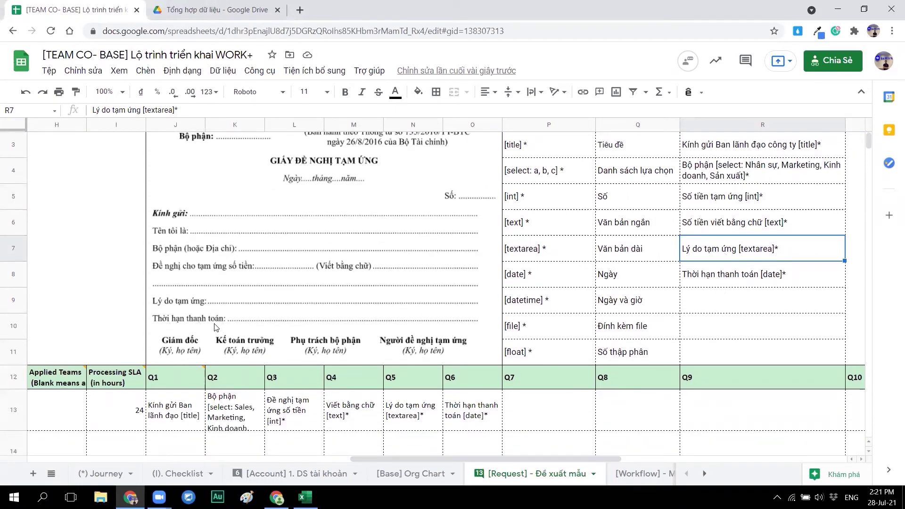
click(532, 278)
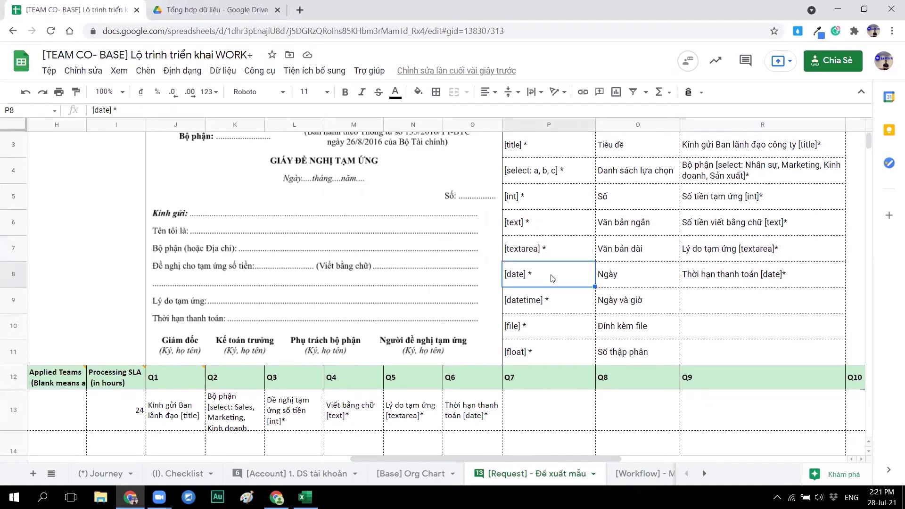
click(747, 278)
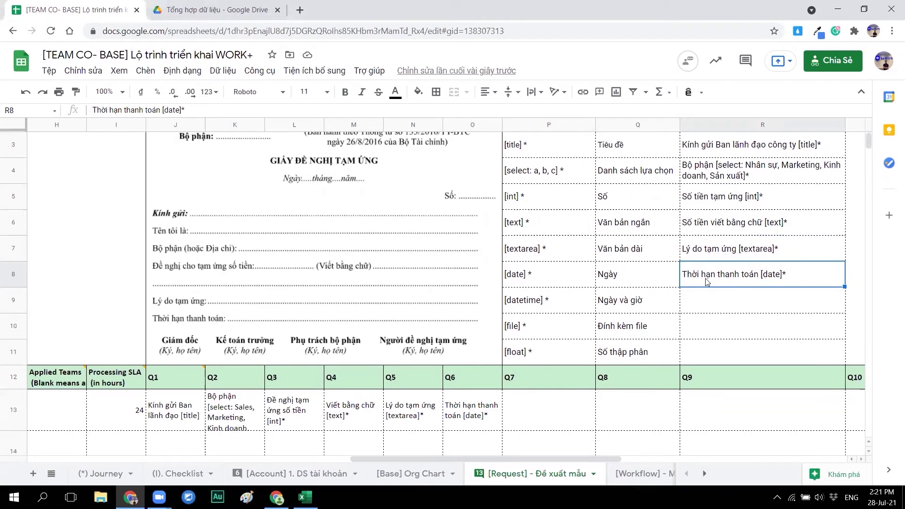
Check the Q6 entry of row 13 and open the Thời hạn thanh toán date picker in the Base Request form
click(463, 415)
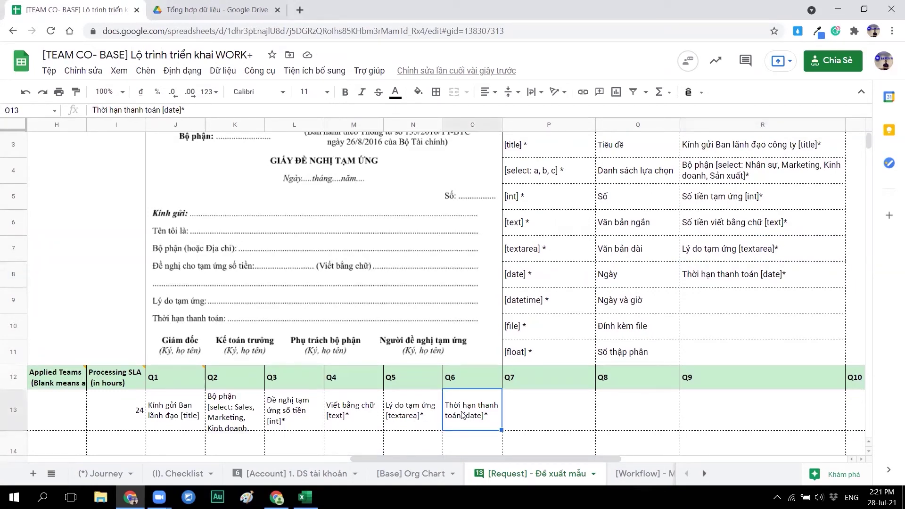
key(alt+Tab)
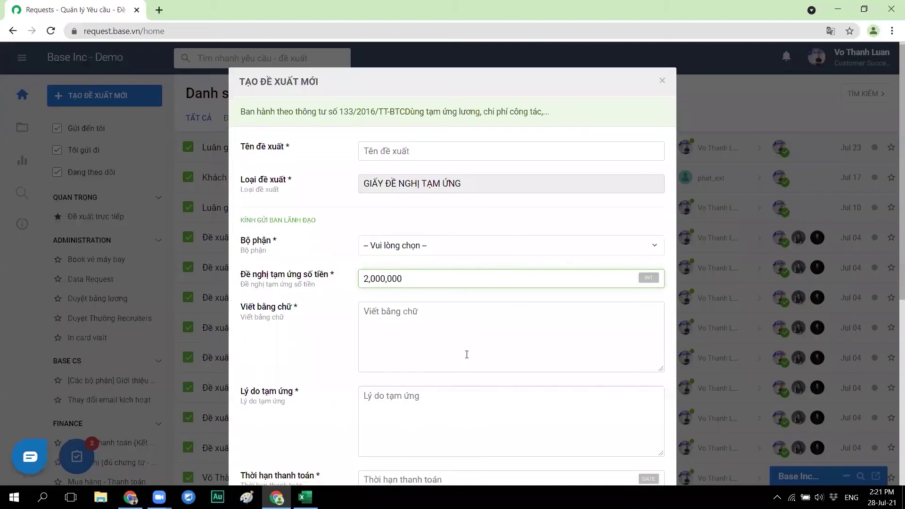
scroll(467, 355, down, 3)
scroll(423, 416, up, 1)
click(370, 379)
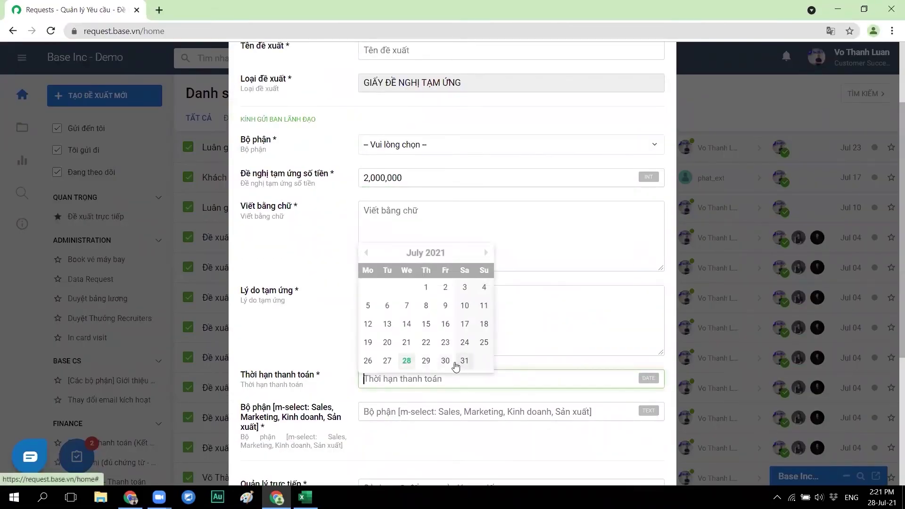
Return to the Google Sheets template and examine the [datetime], [file] and [float] symbols with their explanations
key(alt+Tab)
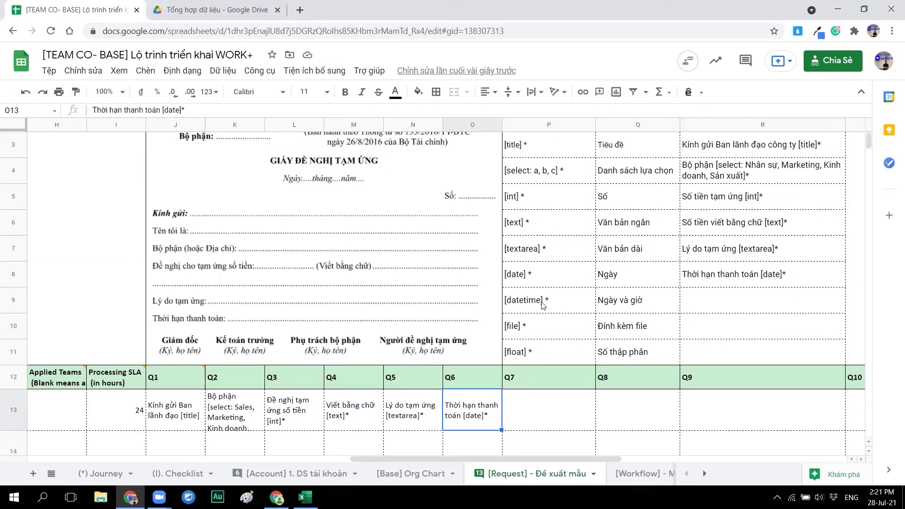
drag(528, 303, 637, 361)
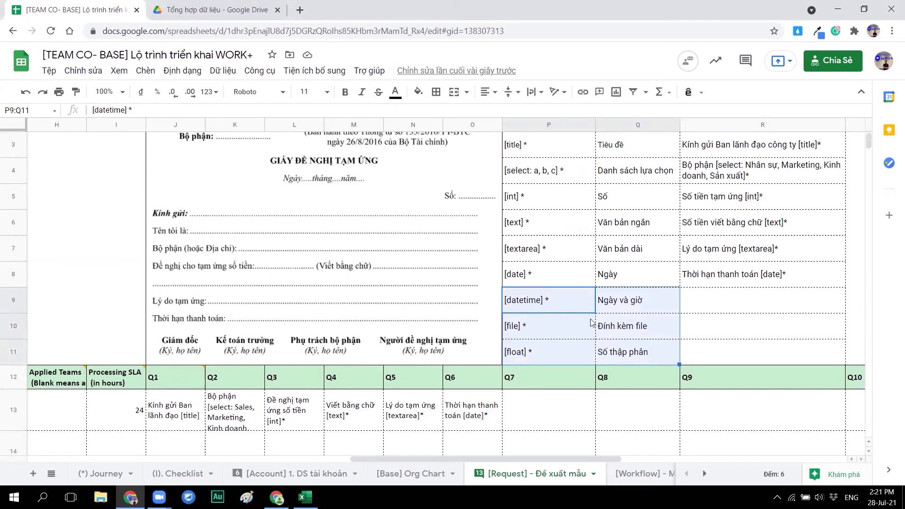
click(555, 326)
click(633, 333)
click(551, 352)
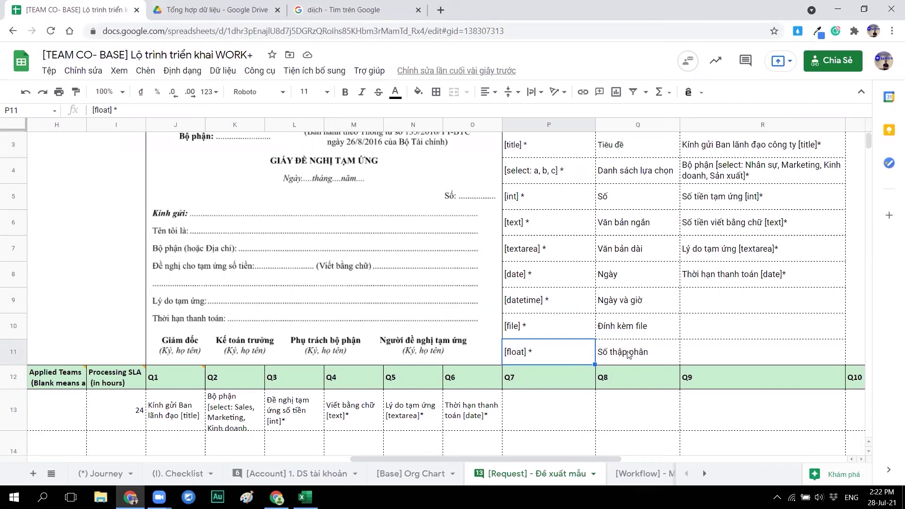
Select rows 2 to 11, which hold the sample advance form and the symbol table
scroll(629, 355, up, 2)
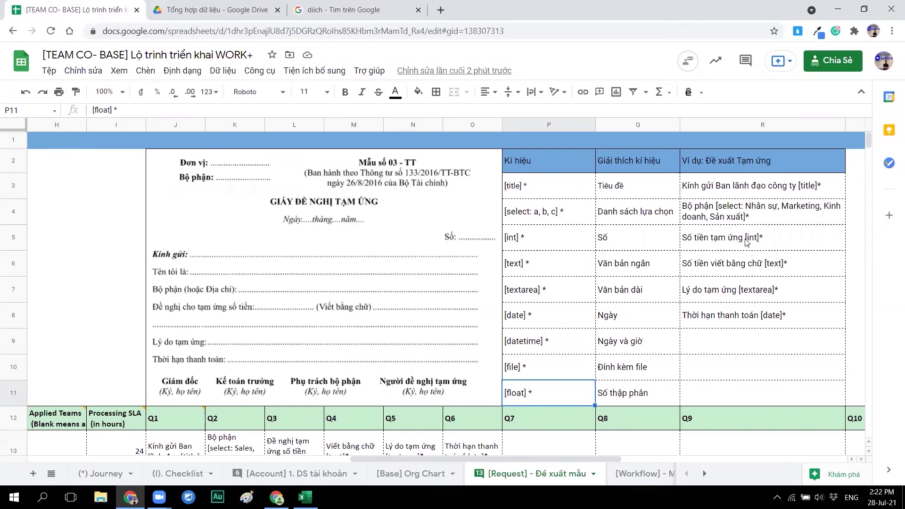
scroll(715, 364, down, 2)
scroll(42, 188, left, 10)
scroll(41, 189, up, 2)
click(42, 188)
drag(15, 162, 22, 393)
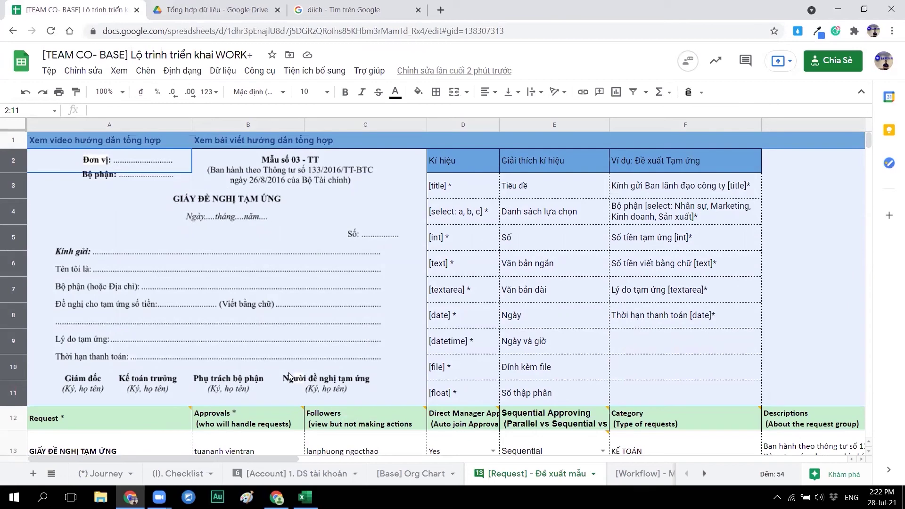
Switch to the request-mau workbook in Excel and go through row 2 from the Request column to Processing SLA
key(alt+Tab)
key(Tab)
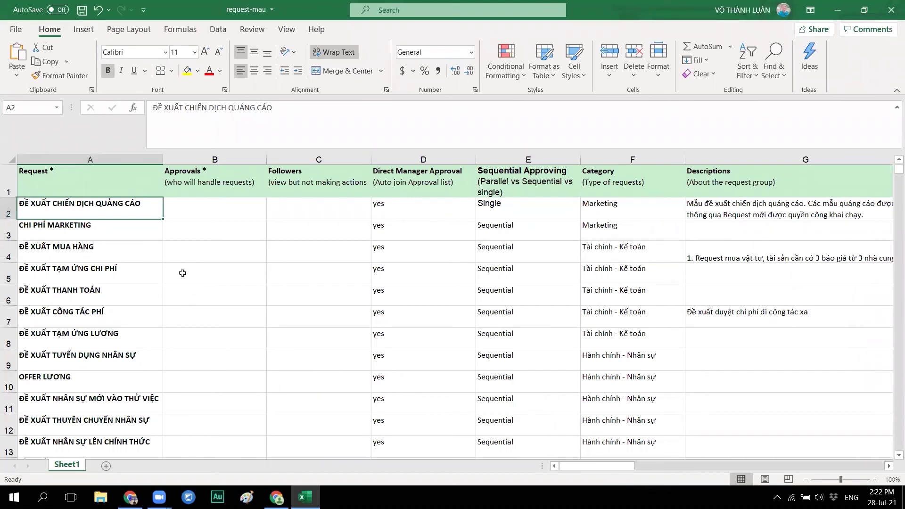
key(Right)
key(Right)
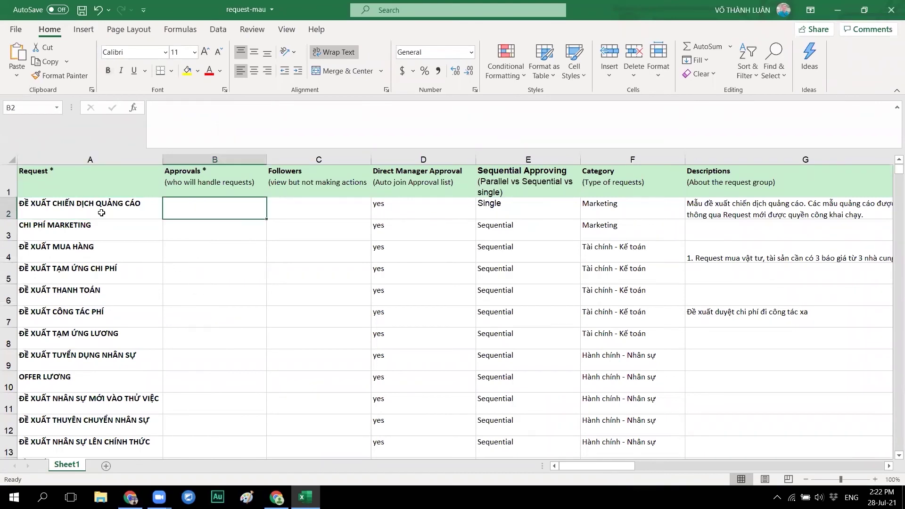
key(Right)
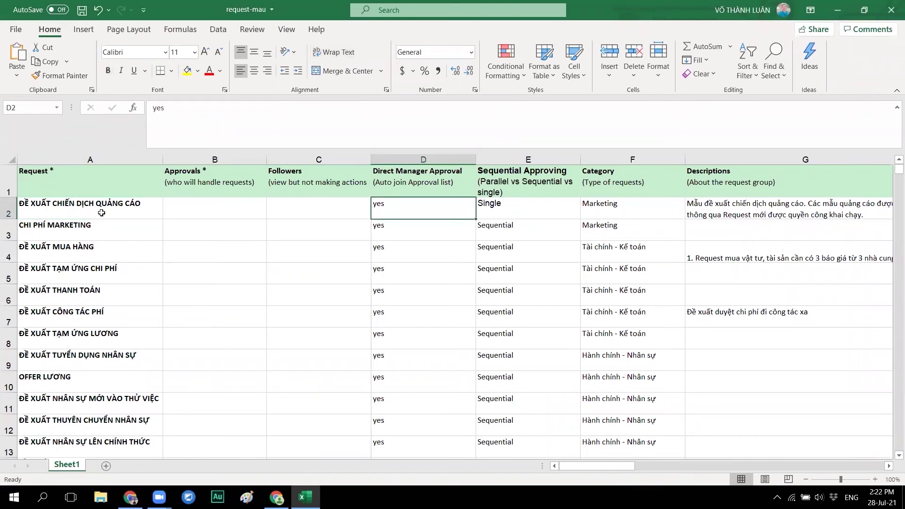
key(Right)
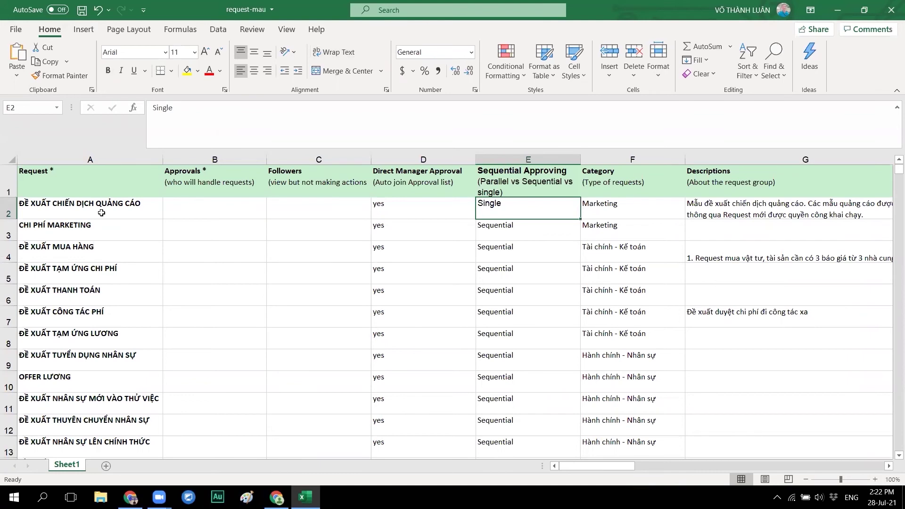
key(Right)
key(Right)
key(Right)
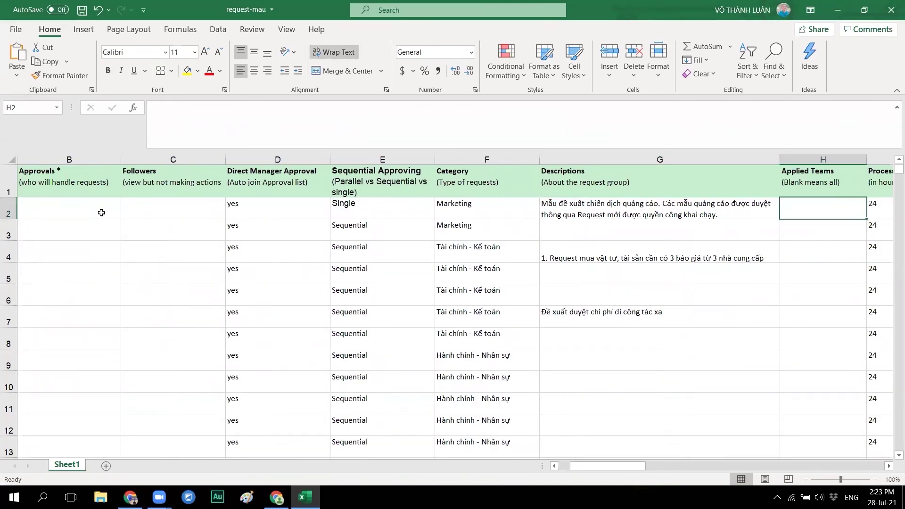
key(Right)
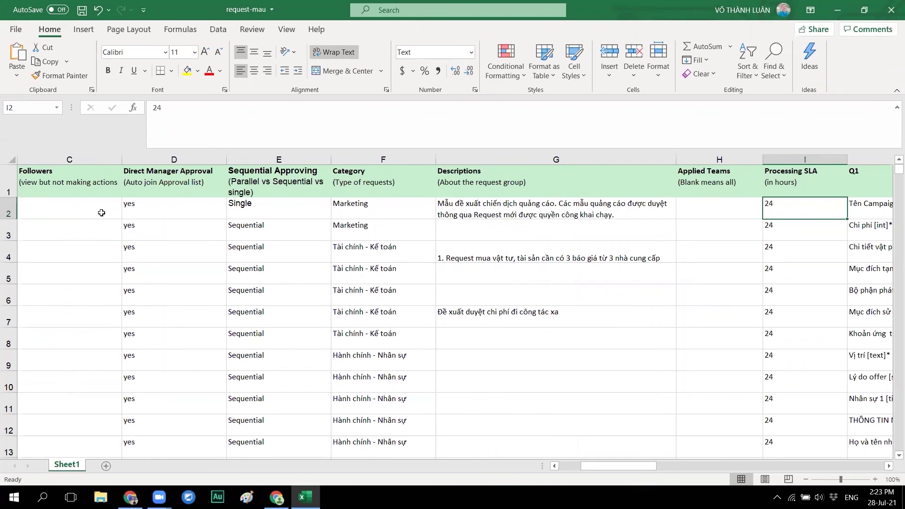
Go through the form-field columns of row 2 in the request-mau workbook, starting from Q1
key(Right)
key(Right)
key(Right)
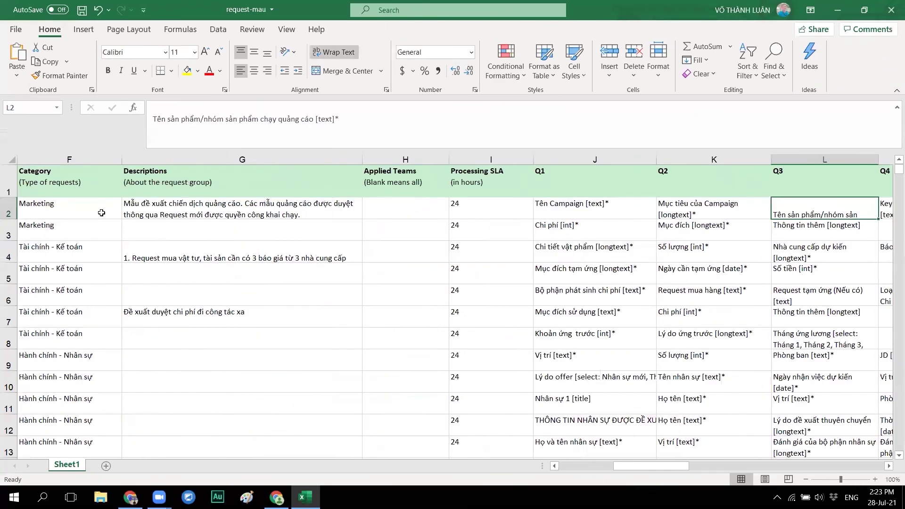
key(Right)
key(Right)
key(Right)
key(Right)
key(Right)
key(Right)
key(Right)
key(Right)
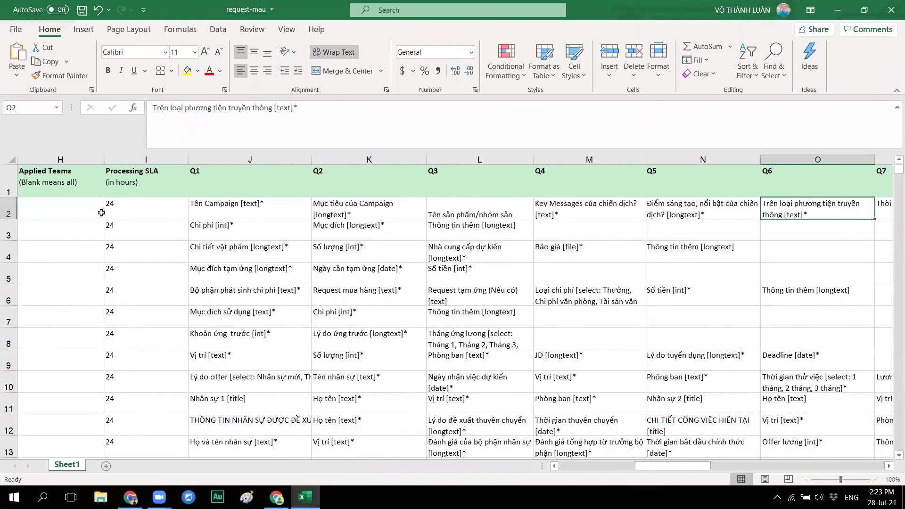
Return to the Google Sheets template and preview the video and article guide links in row 1
key(alt+Tab)
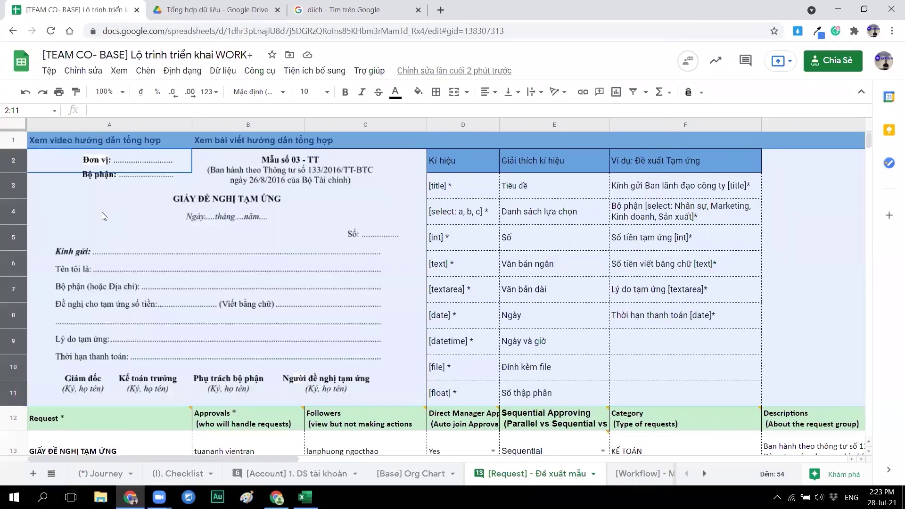
mouse_move(55, 139)
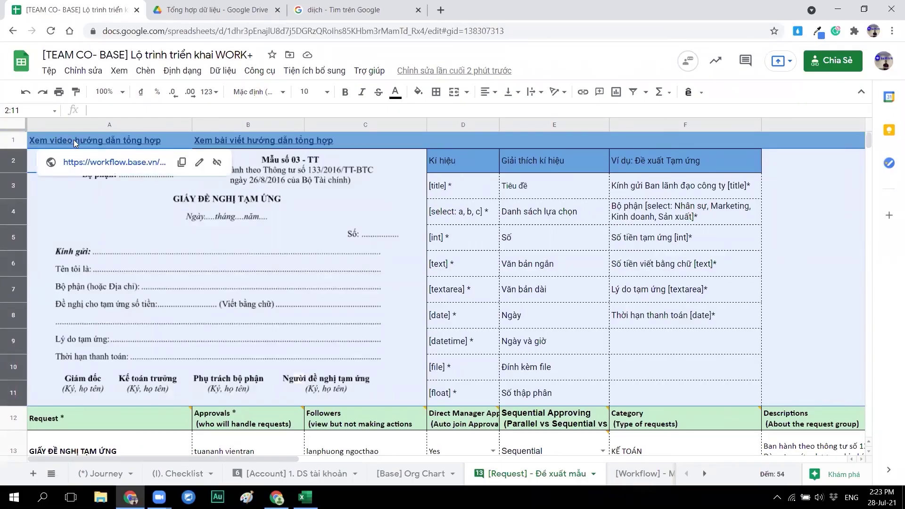
mouse_move(254, 138)
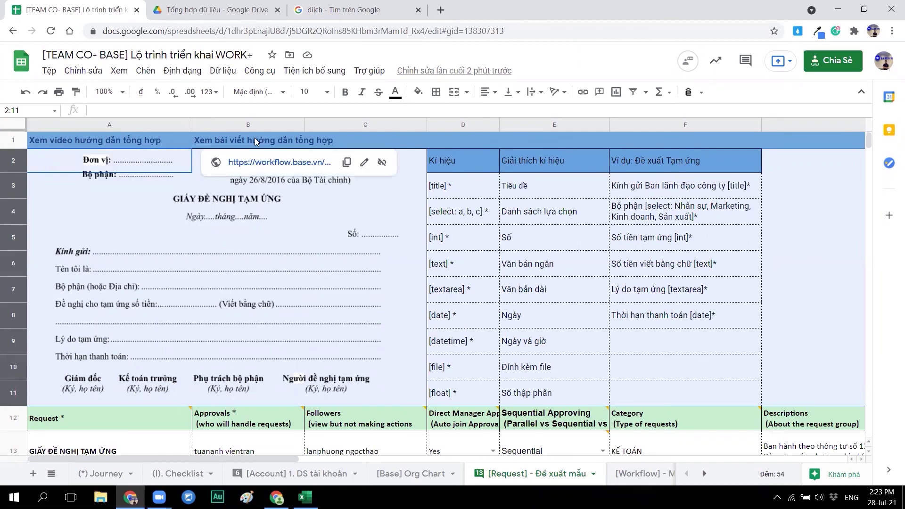
click(457, 243)
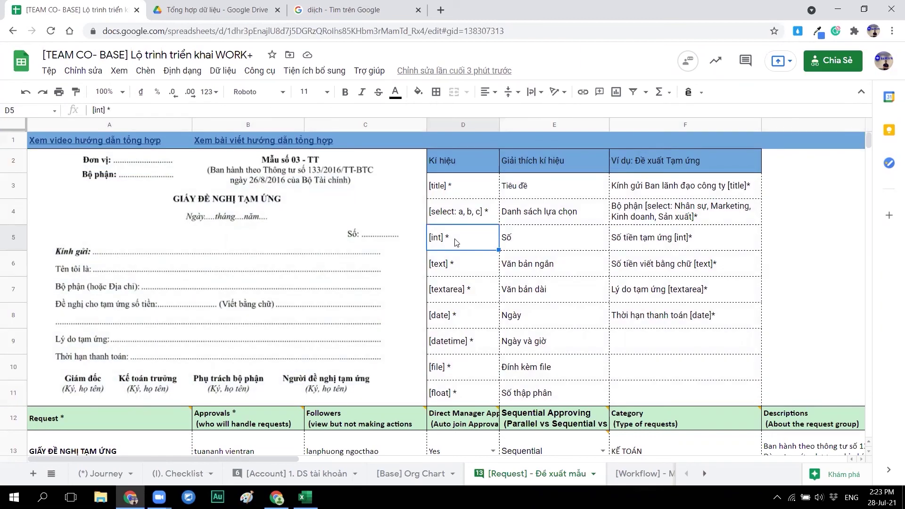